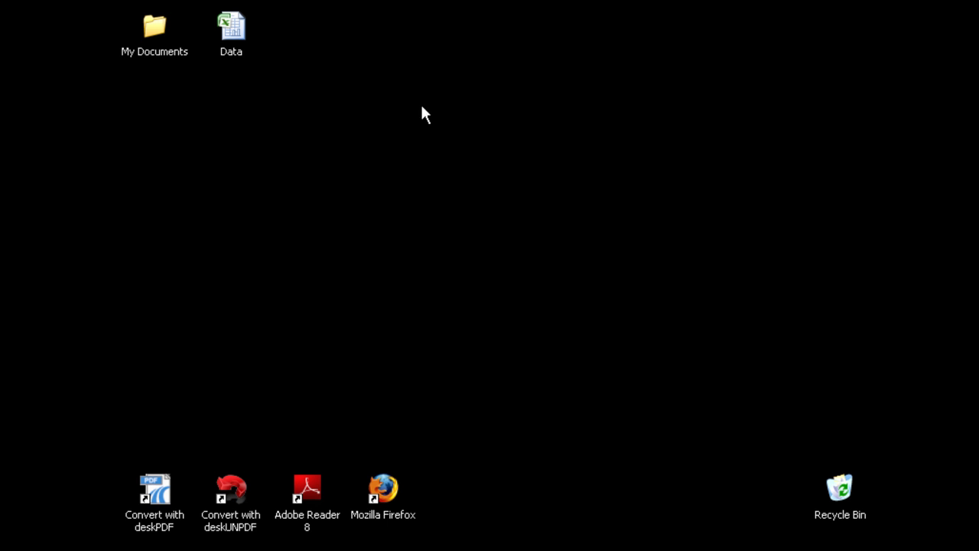
Open the Data workbook and view its Chart Data, Numerical Data and Graphs sheets, ending on Graphs.
double_click(231, 27)
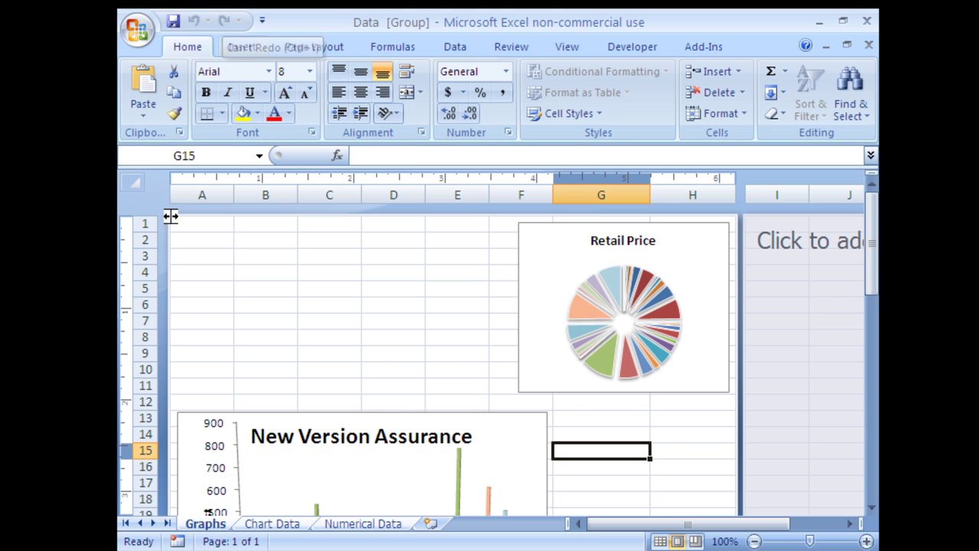
left_click(265, 527)
left_click(334, 528)
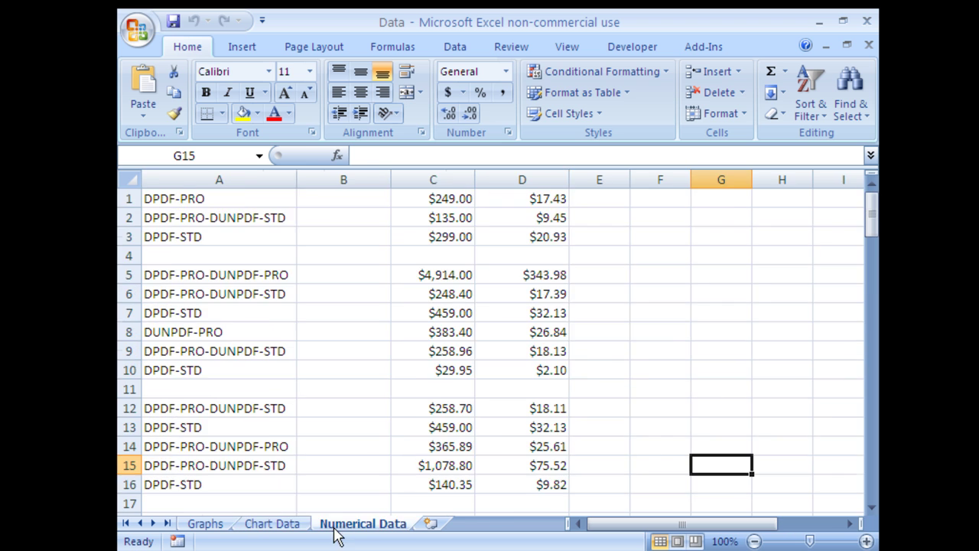
left_click(203, 528)
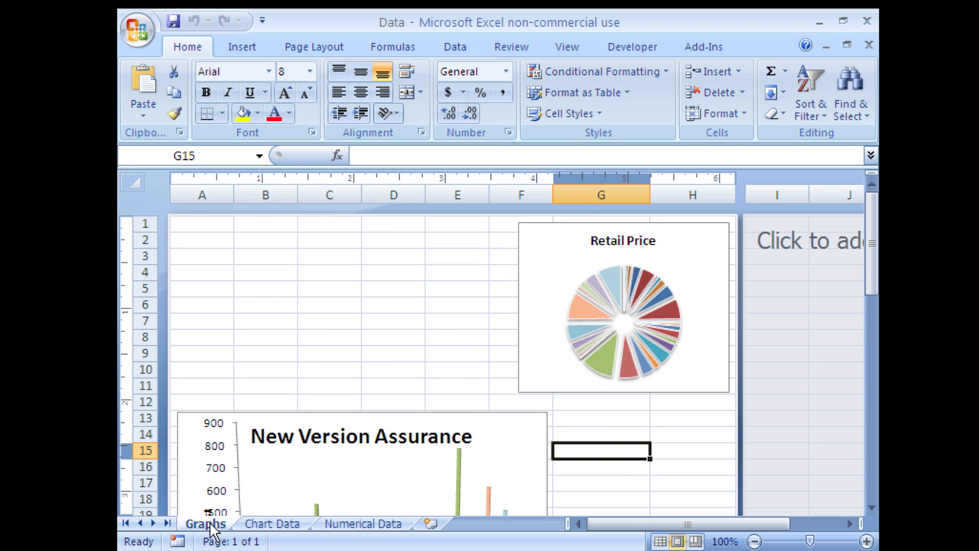
Print the entire workbook through deskPDF, saving it as Data.pdf on the desktop.
left_click(139, 31)
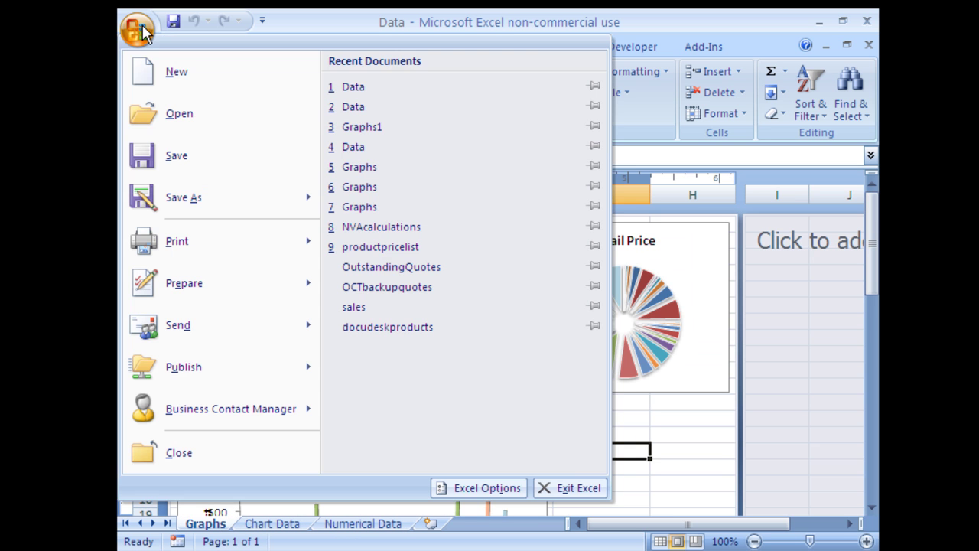
mouse_move(221, 241)
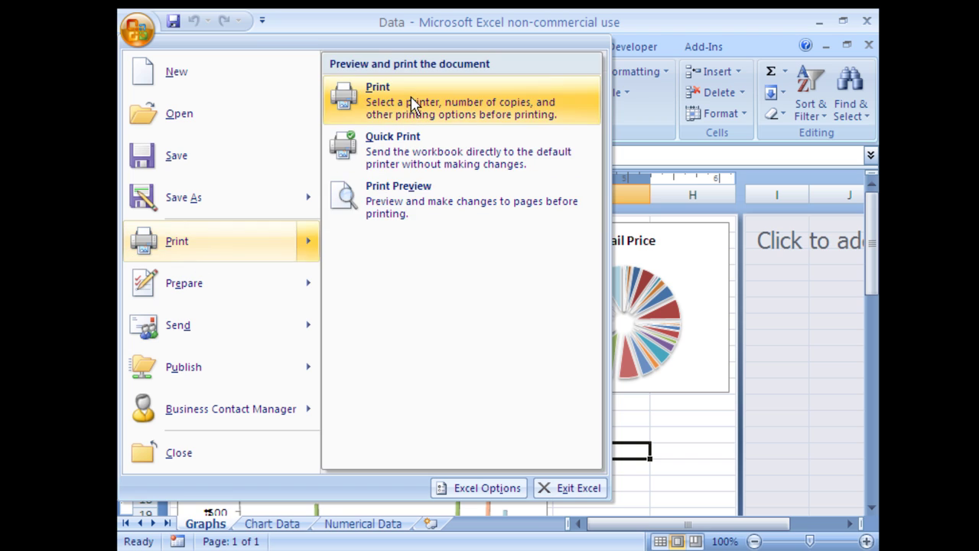
left_click(412, 103)
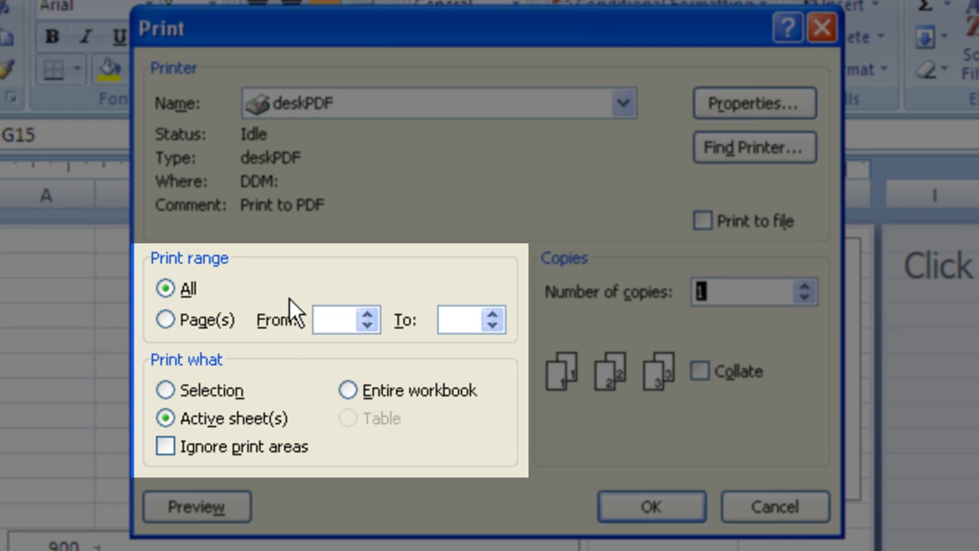
left_click(240, 391)
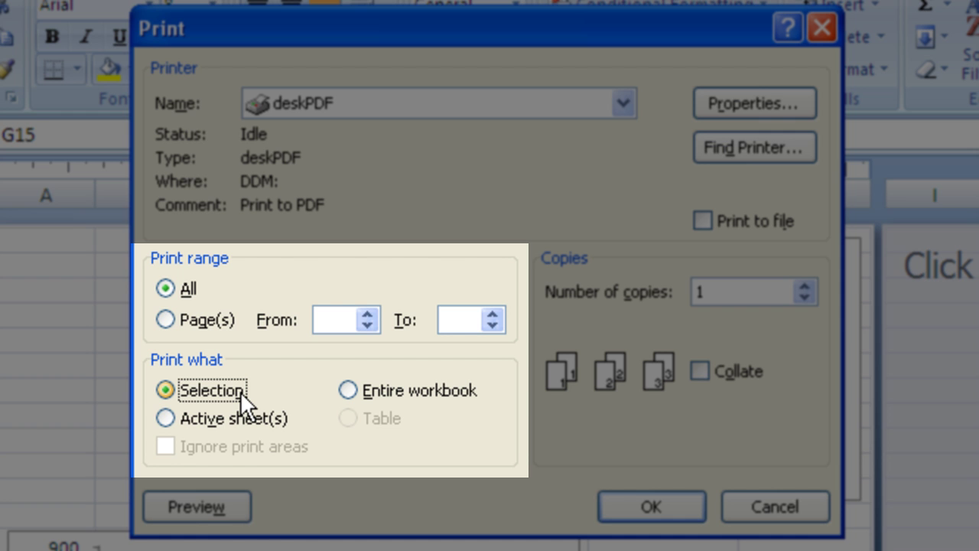
left_click(348, 391)
left_click(629, 506)
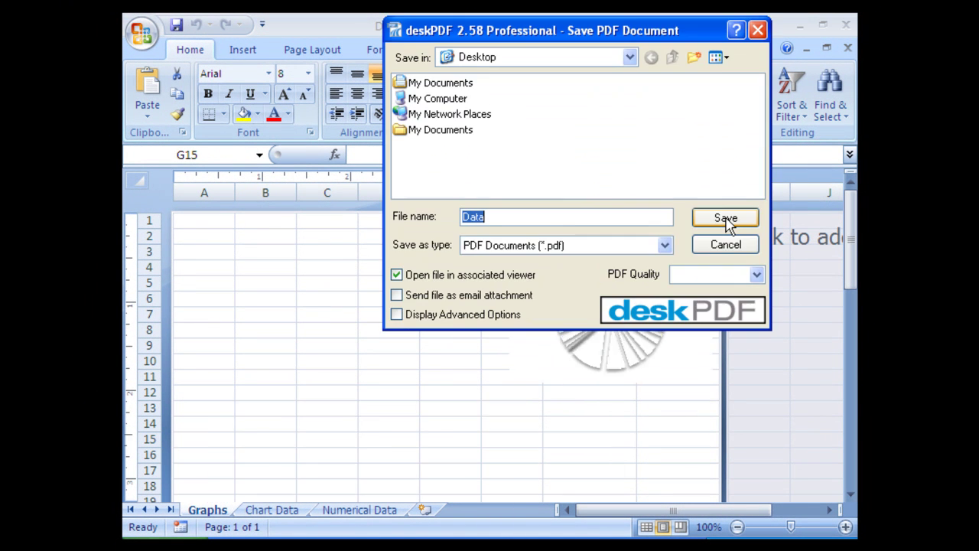
left_click(728, 218)
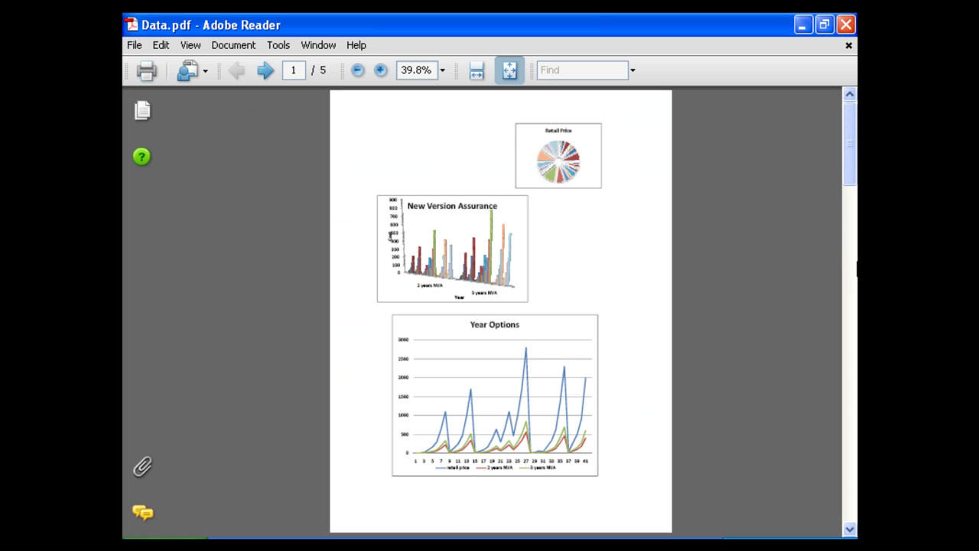
Page through Data.pdf in Adobe Reader to its last page.
left_click(852, 274)
left_click(853, 378)
left_click(852, 459)
left_click(852, 463)
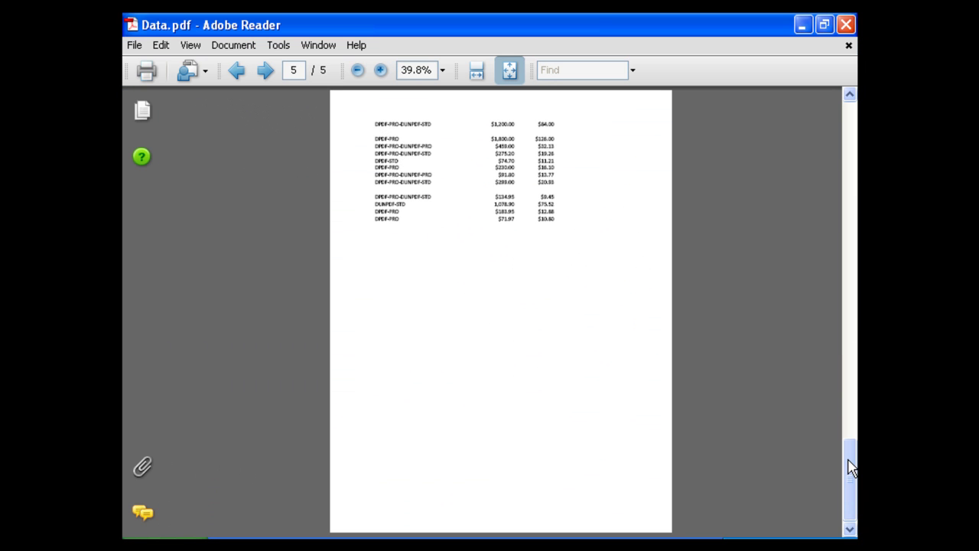
Close Data.pdf and show the Numerical Data sheet of product codes and prices in Excel.
left_click(847, 25)
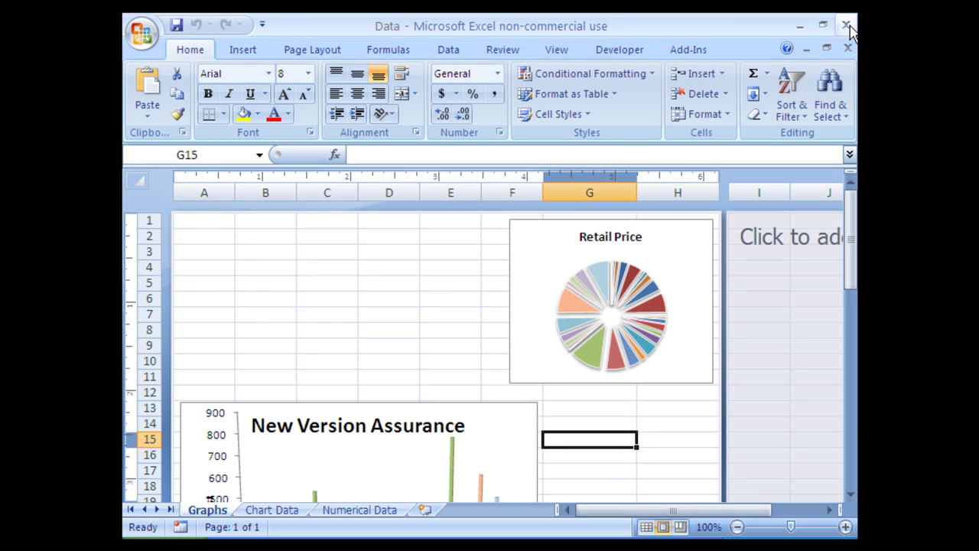
left_click(206, 222)
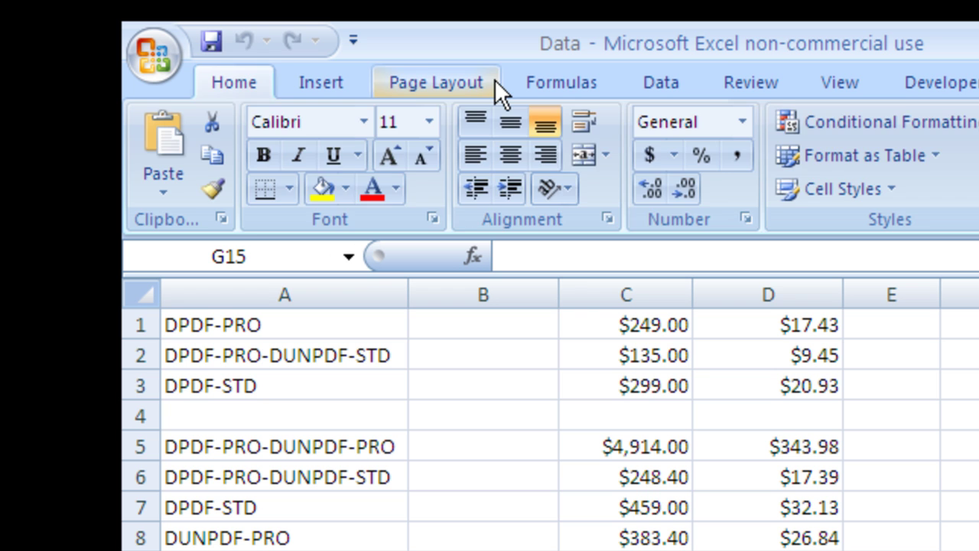
Set the Numerical Data sheet's print quality to 600 dpi in Page Setup.
left_click(494, 79)
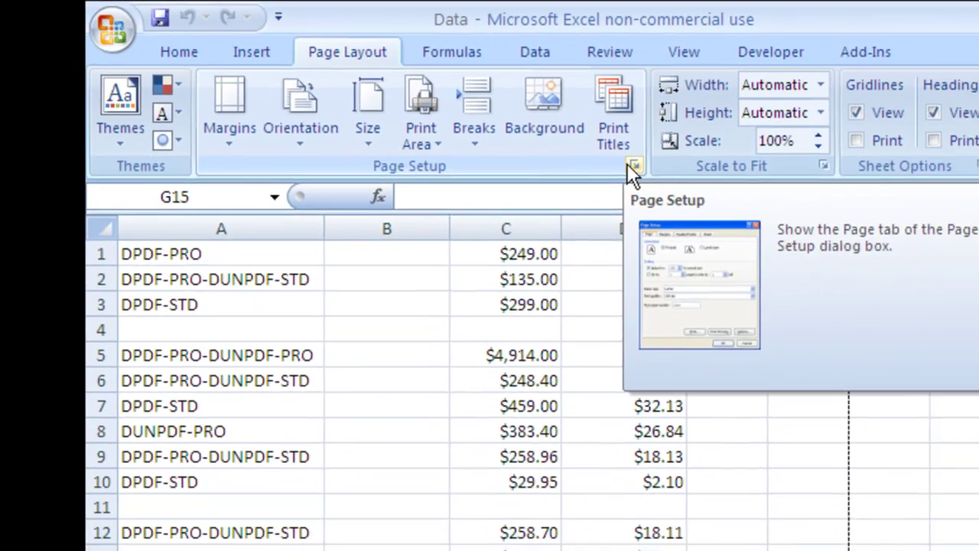
left_click(753, 208)
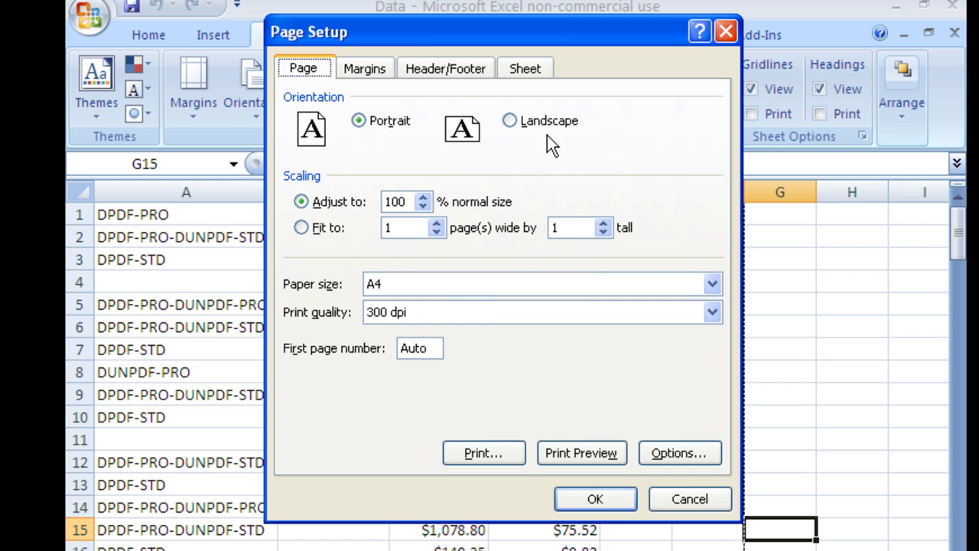
left_click(712, 312)
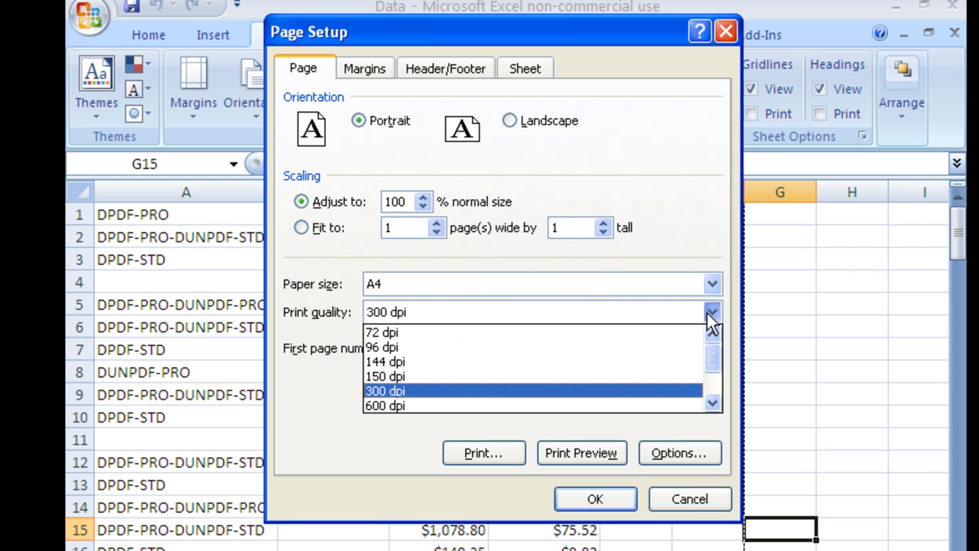
left_click(665, 406)
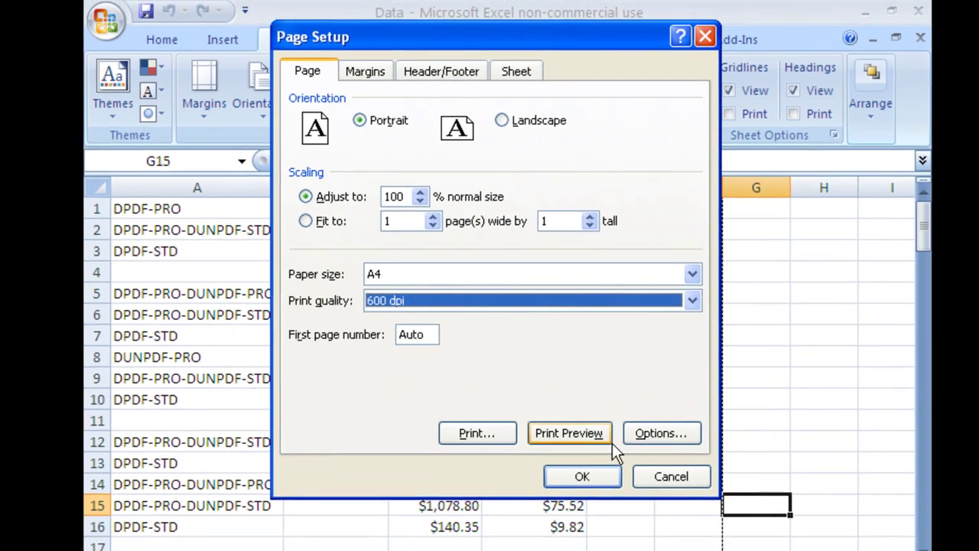
left_click(600, 497)
Review the Chart Data sheet's page setup and close it unchanged.
left_click(276, 513)
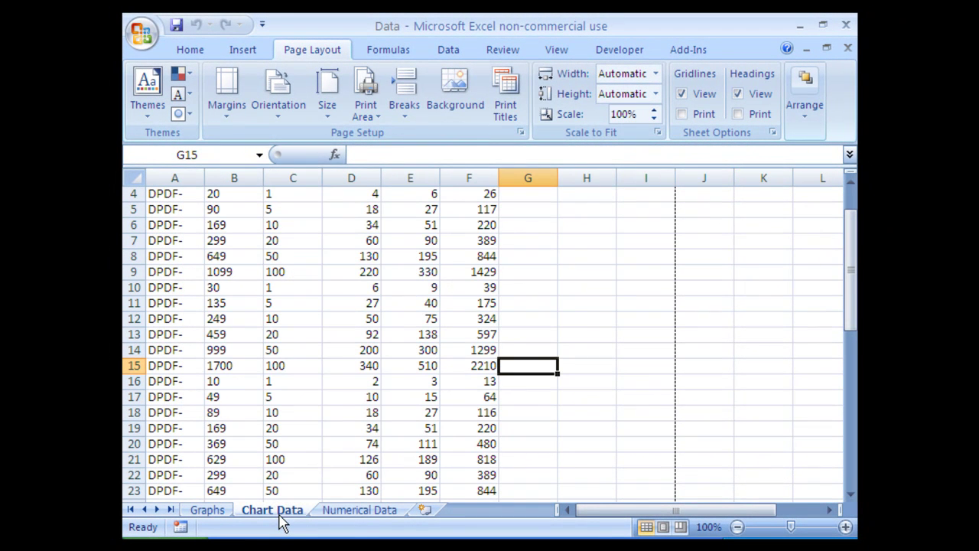
left_click(521, 132)
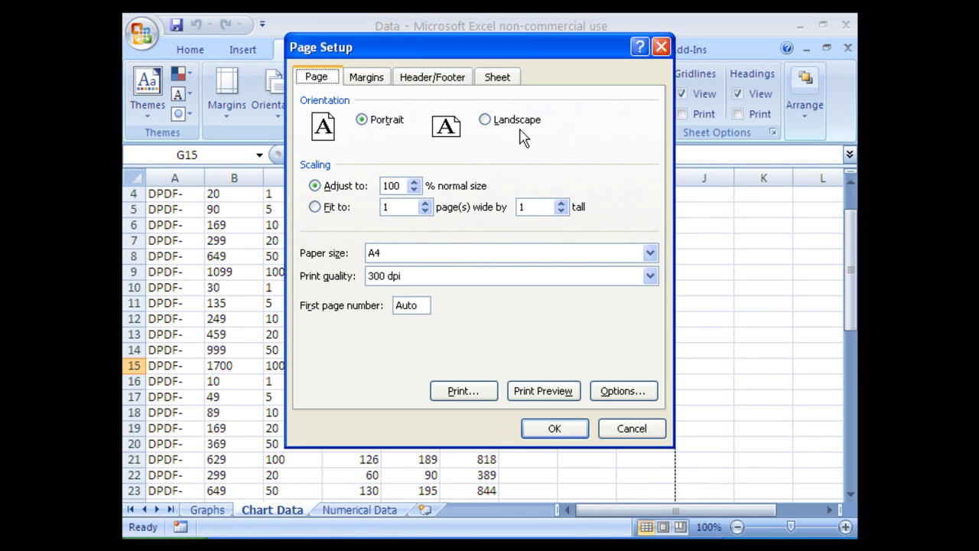
left_click(570, 430)
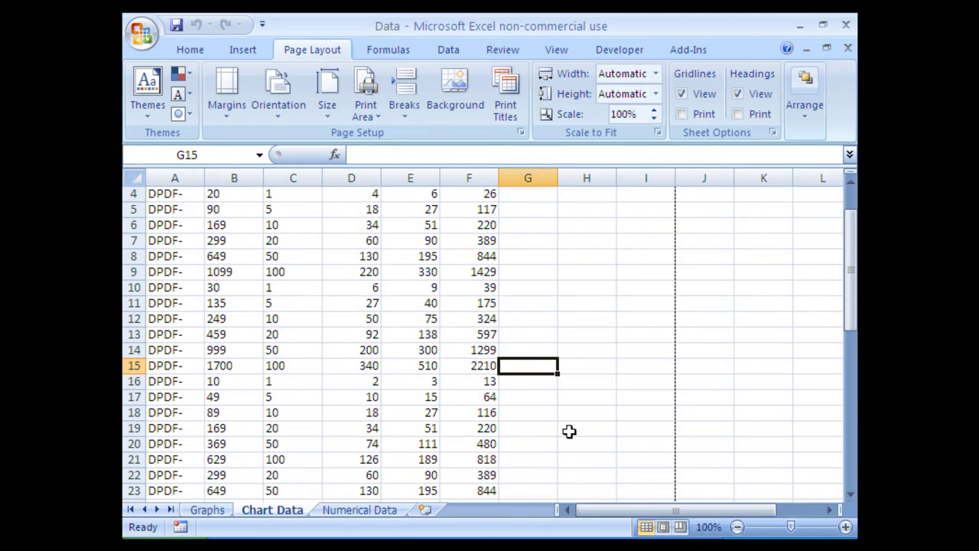
Send the entire workbook to deskPDF again from the Graphs sheet.
left_click(206, 510)
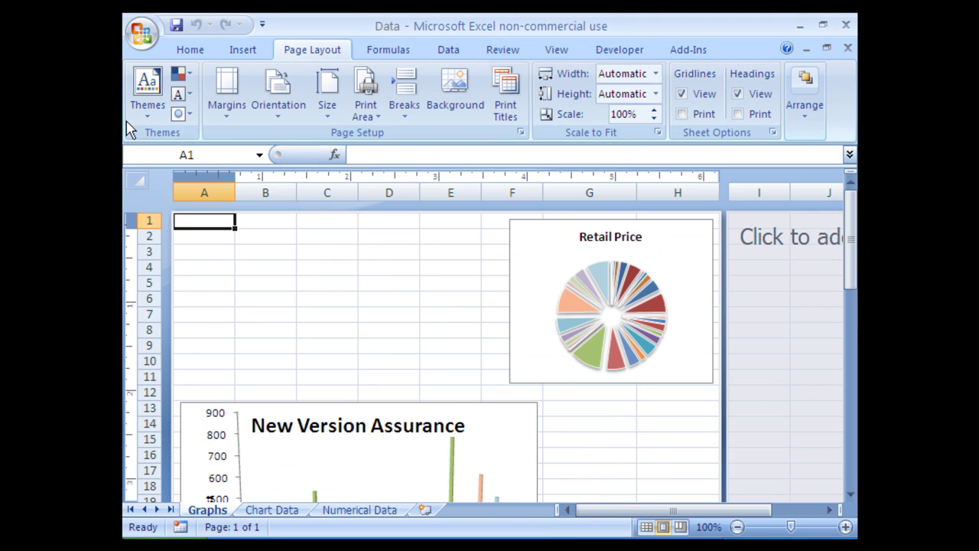
left_click(150, 25)
mouse_move(180, 237)
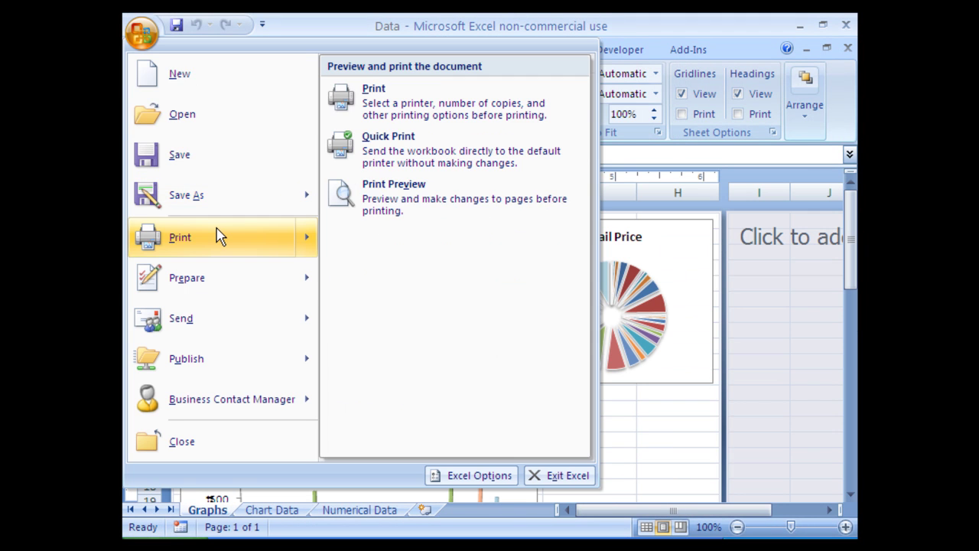
left_click(409, 111)
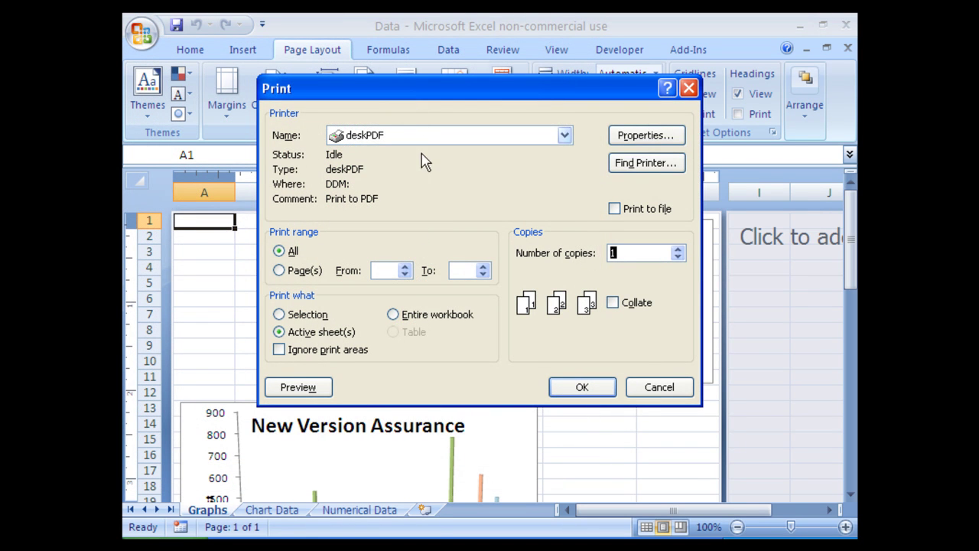
left_click(393, 314)
left_click(577, 386)
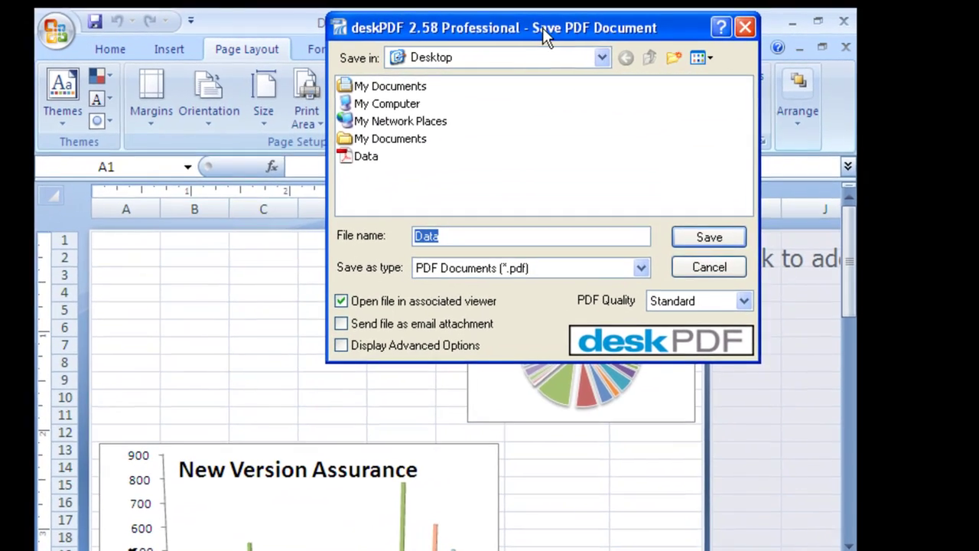
Move the deskPDF save dialog aside and return to the Graphs sheet.
left_click_drag(543, 29, 573, 174)
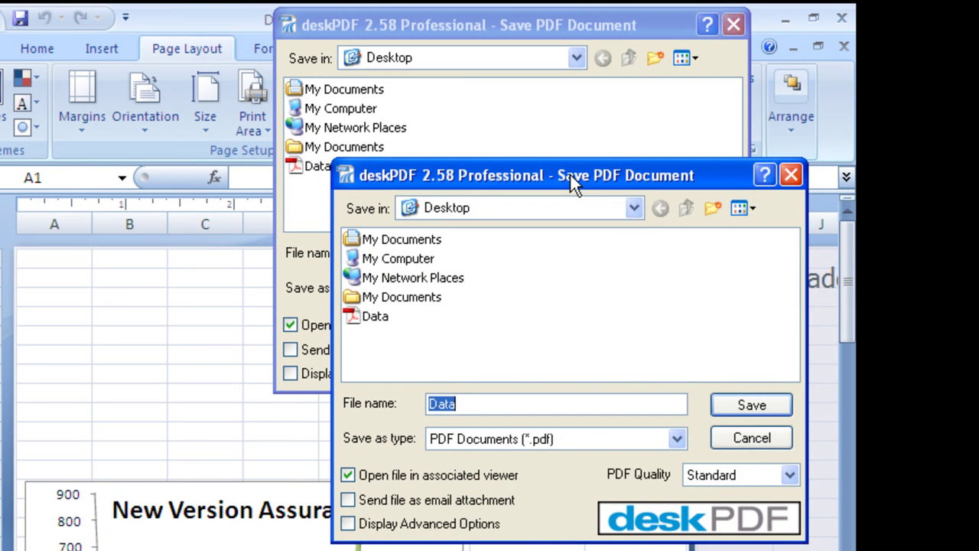
left_click_drag(570, 173, 608, 172)
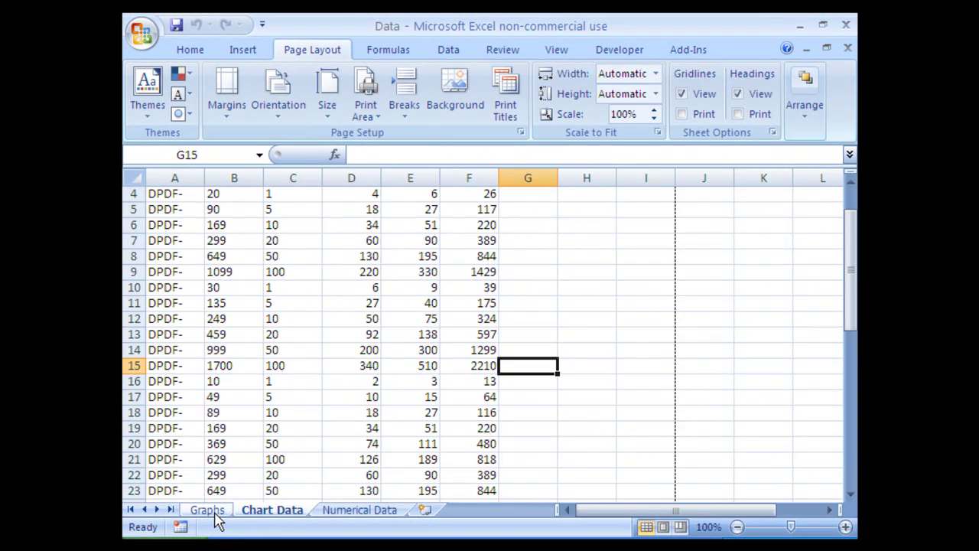
left_click(208, 510)
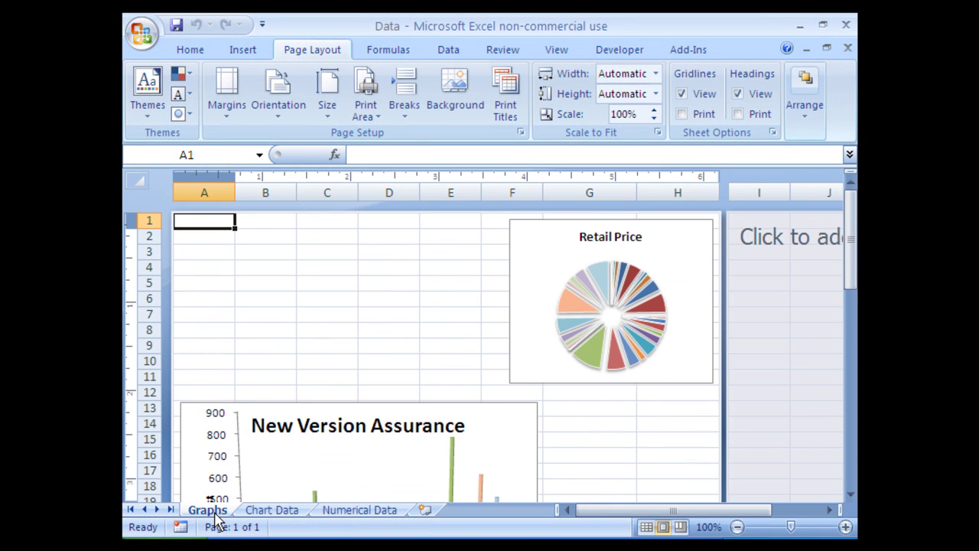
On the Numerical Data sheet, change Page Setup print quality from 600 to 300 dpi.
left_click(260, 513)
left_click(354, 512)
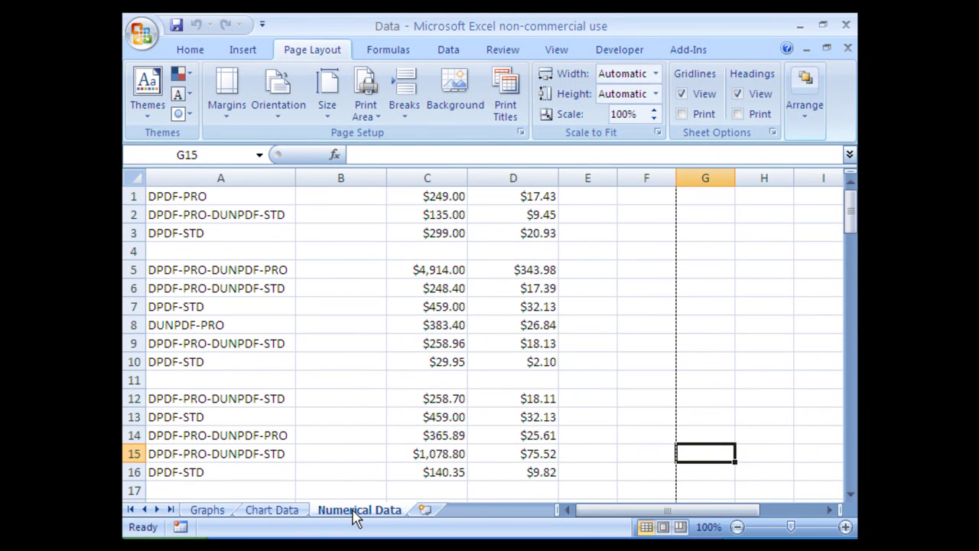
left_click(520, 133)
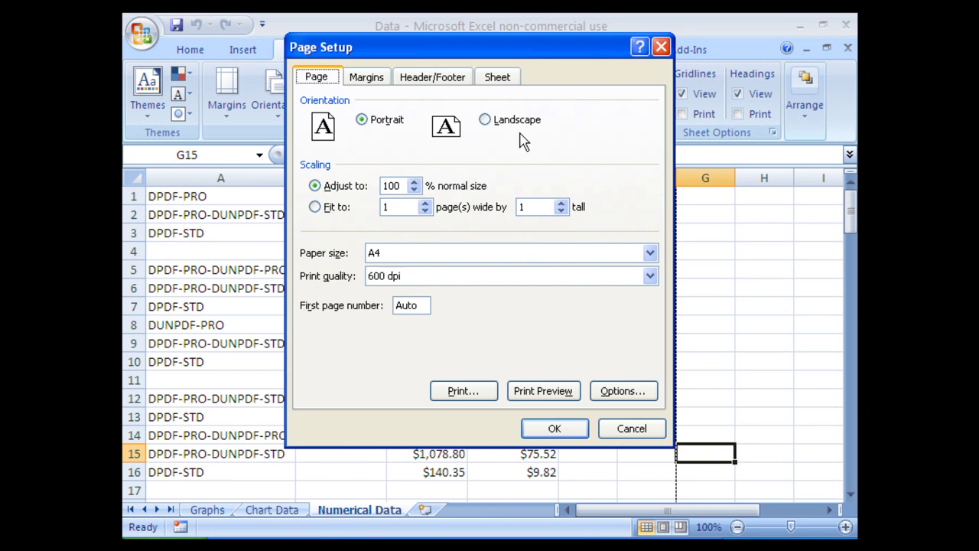
left_click(651, 276)
left_click(618, 340)
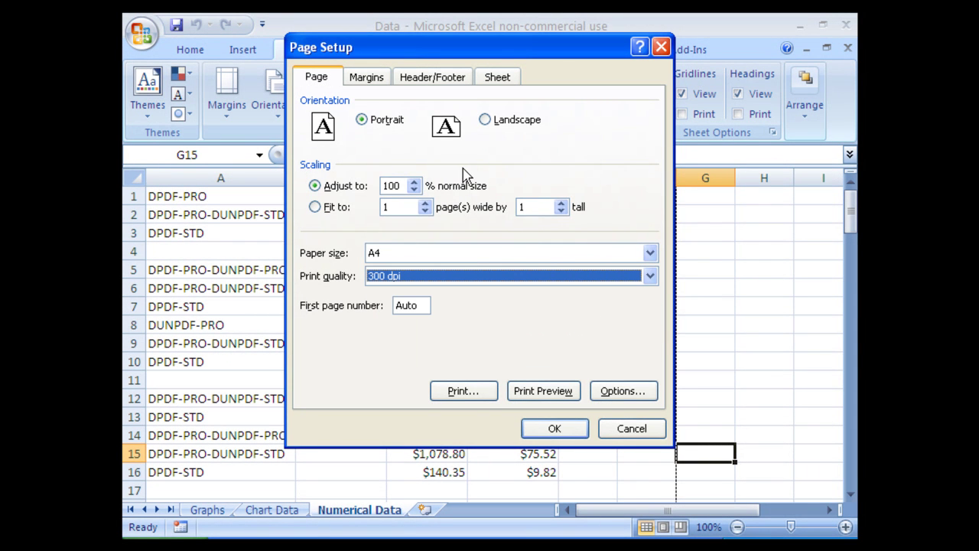
left_click(553, 427)
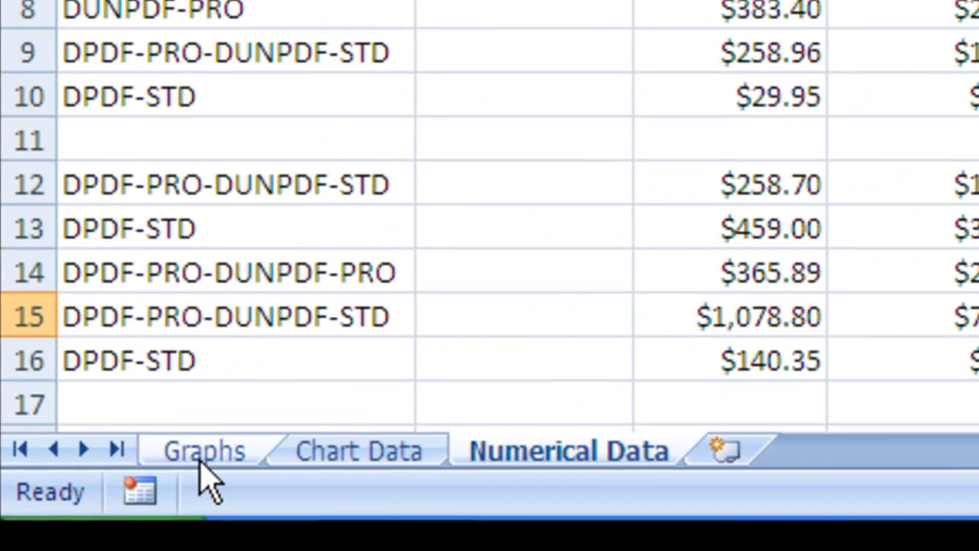
Apply 150 dpi print quality to all grouped sheets, starting from the Graphs sheet.
left_click(201, 465)
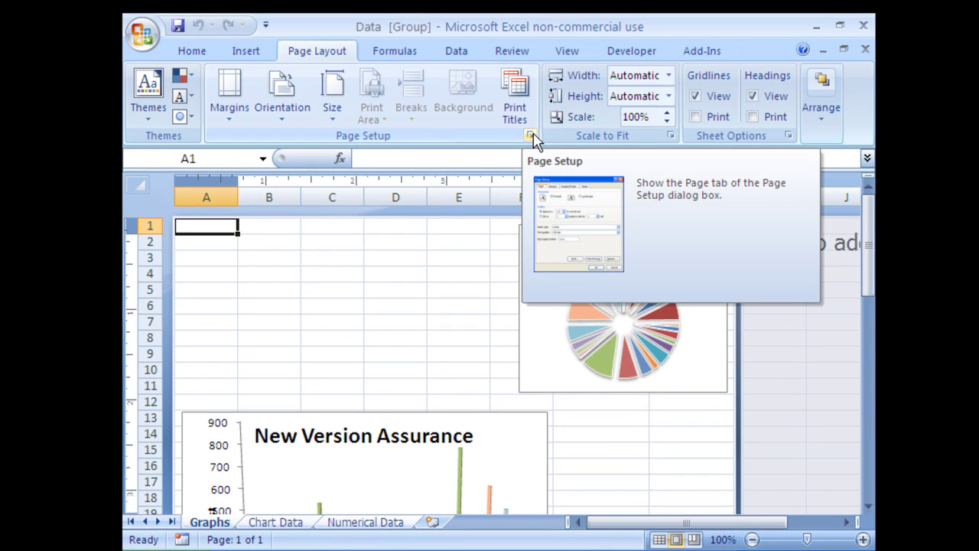
left_click(530, 135)
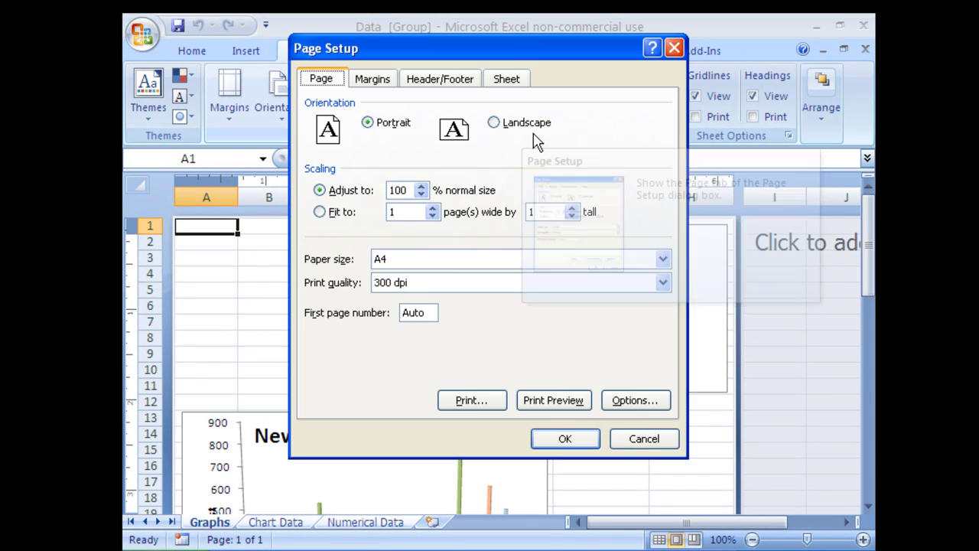
left_click(662, 283)
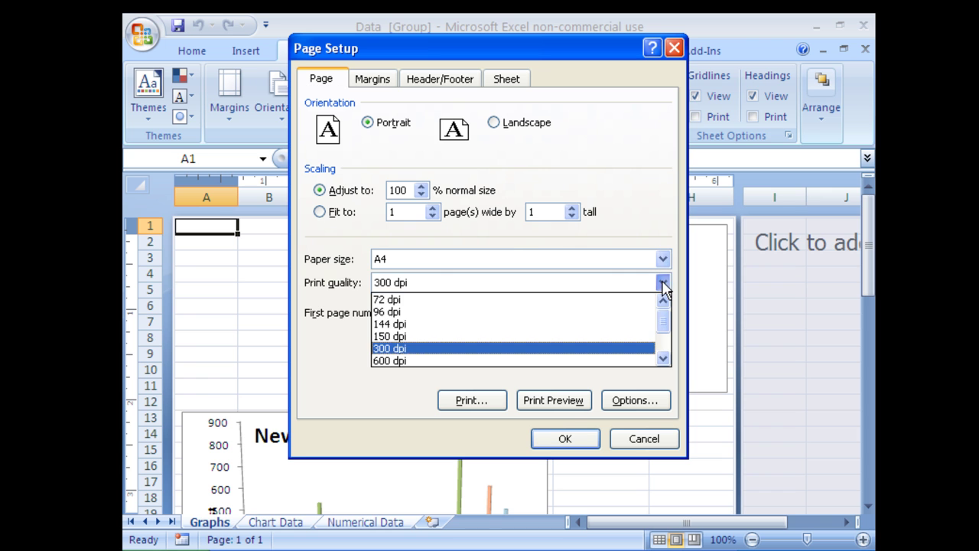
left_click(641, 337)
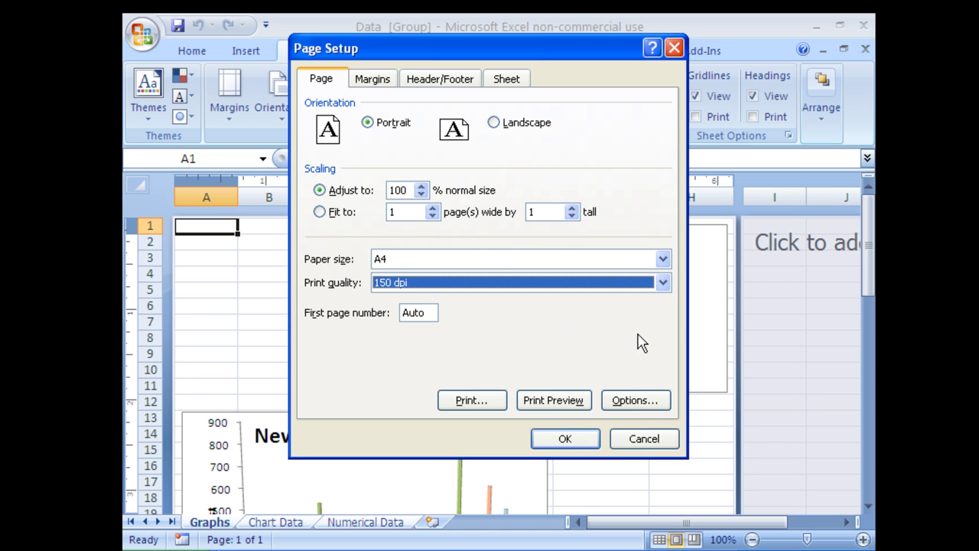
left_click(587, 444)
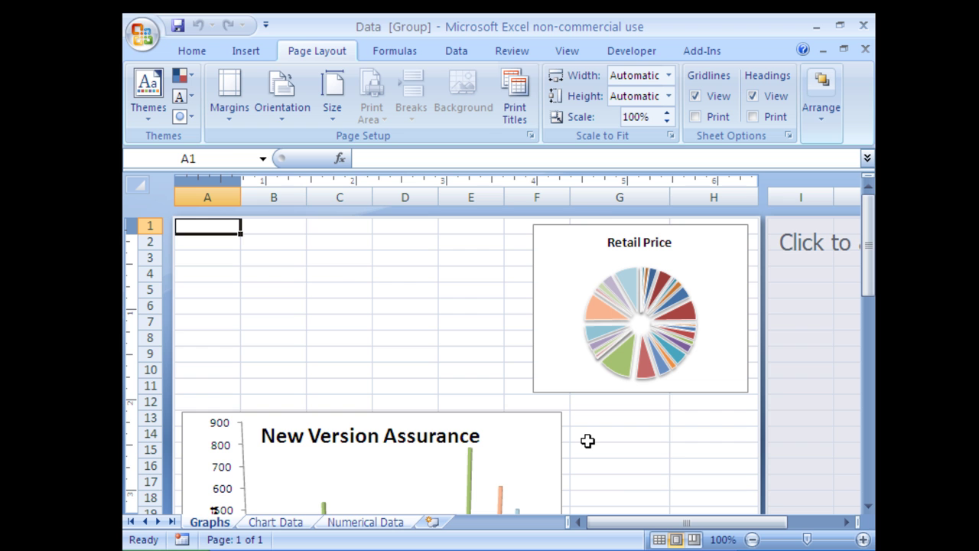
Print the entire workbook to deskPDF as Data, replacing the existing Data.pdf.
left_click(141, 34)
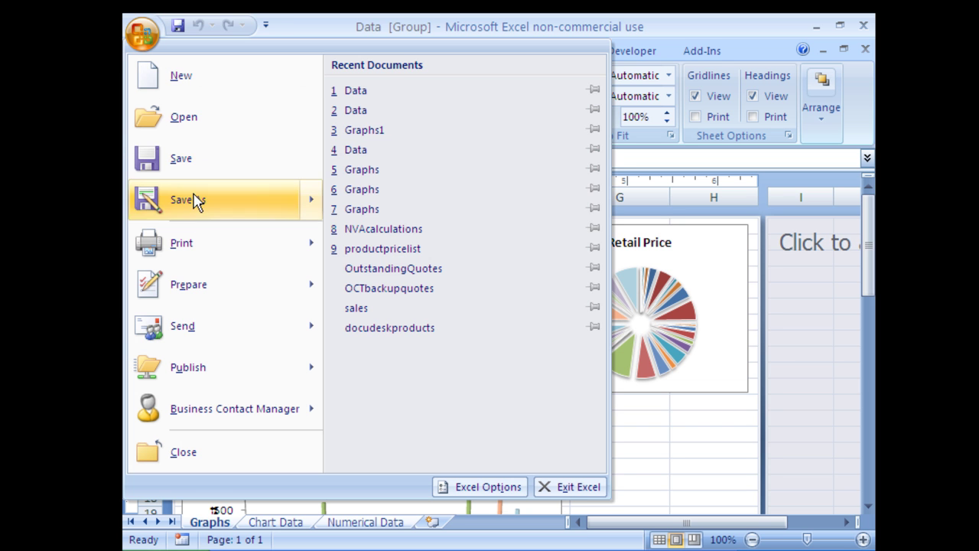
mouse_move(182, 243)
left_click(463, 111)
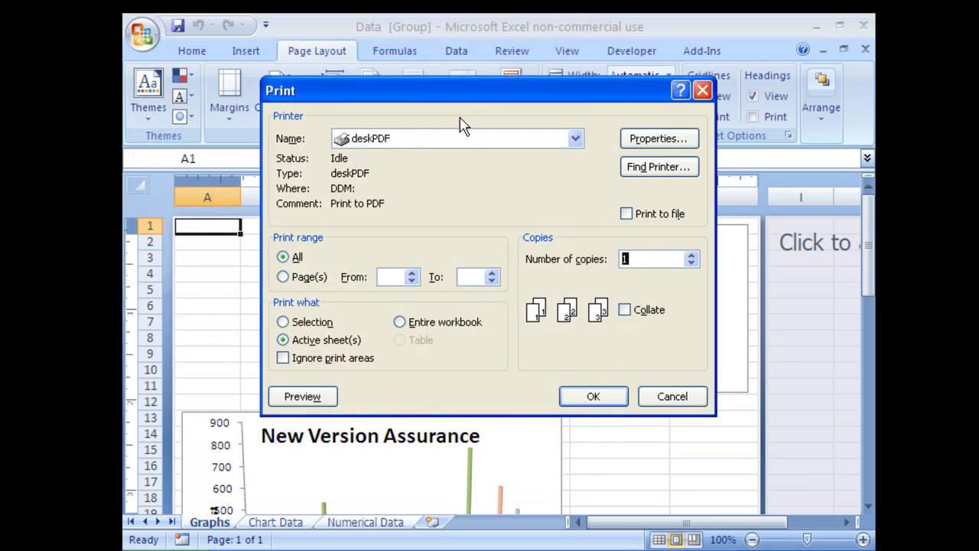
left_click(467, 323)
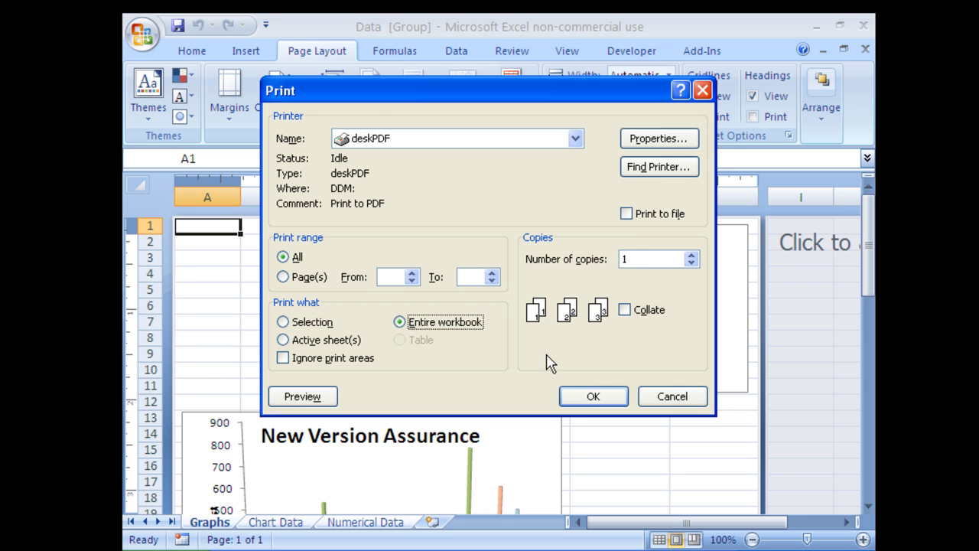
left_click(583, 396)
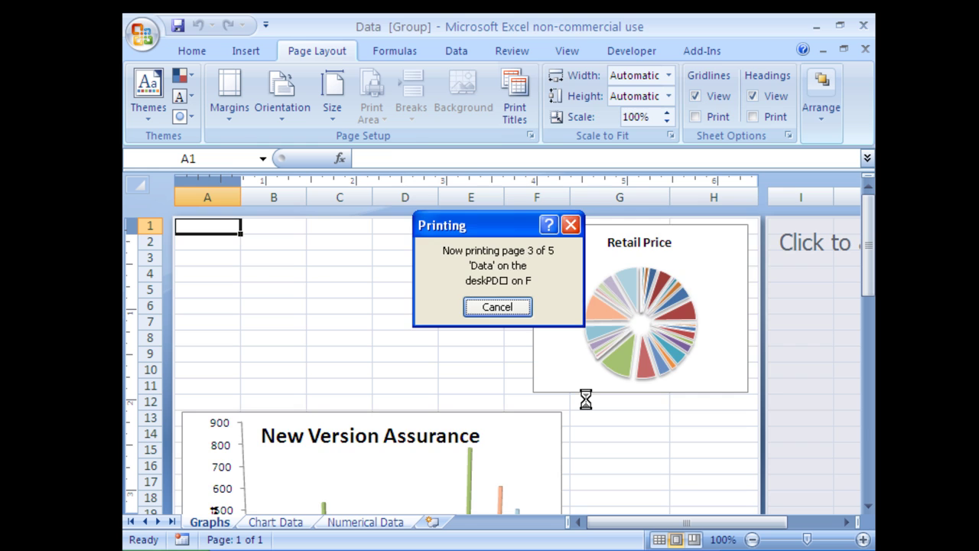
left_click(741, 224)
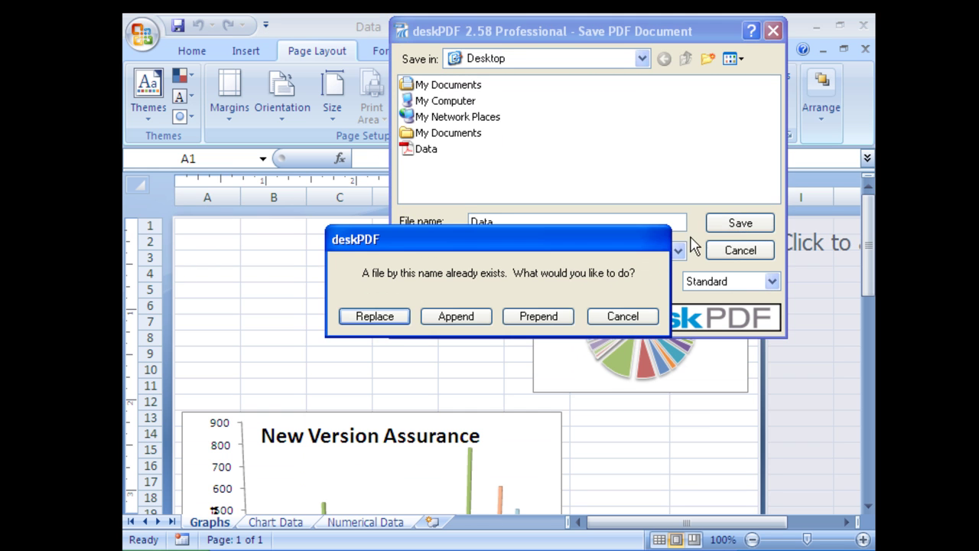
left_click(370, 321)
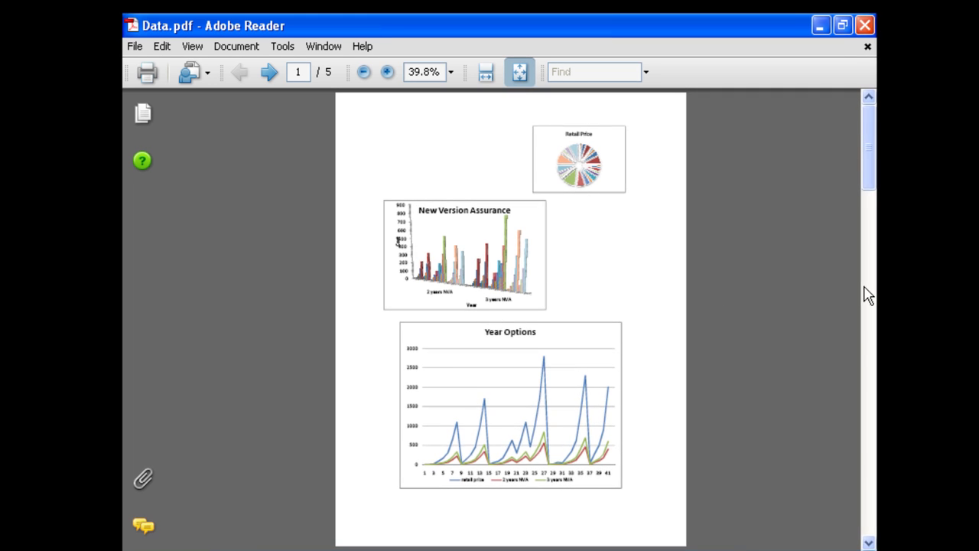
Scroll through Data.pdf's five pages down to the price tables, then close Adobe Reader.
scroll(865, 296, "down", 1)
scroll(867, 295, "down", 1)
scroll(871, 393, "down", 1)
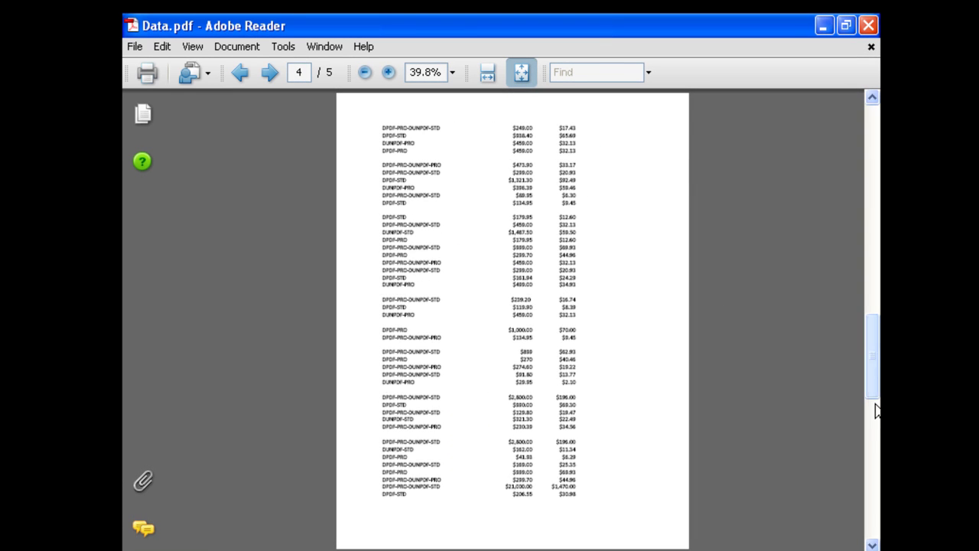
scroll(877, 435, "down", 1)
scroll(880, 413, "up", 1)
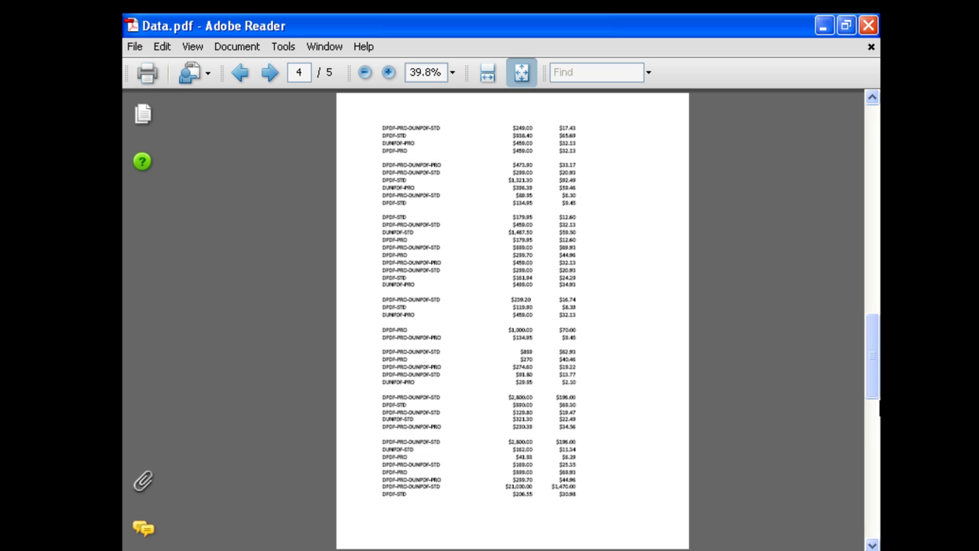
left_click(869, 25)
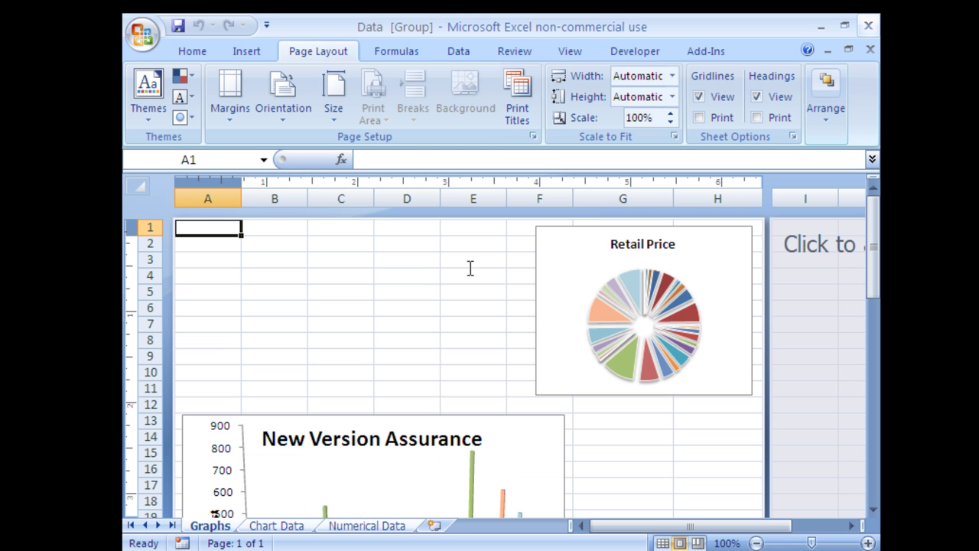
Close Excel without saving changes to the Data workbook.
left_click(503, 347)
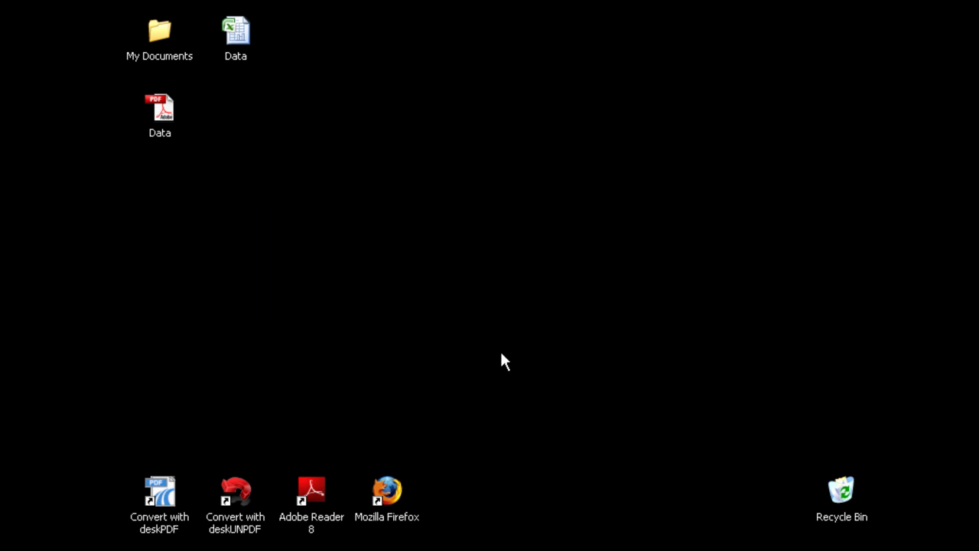